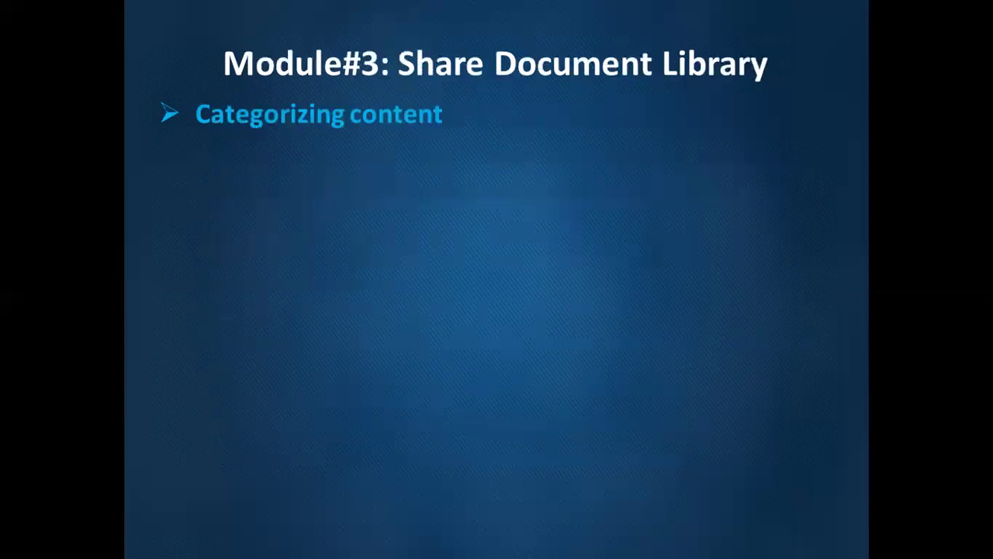
Step: Exit the slide show and return to Normal view on slide 5
key("Escape")
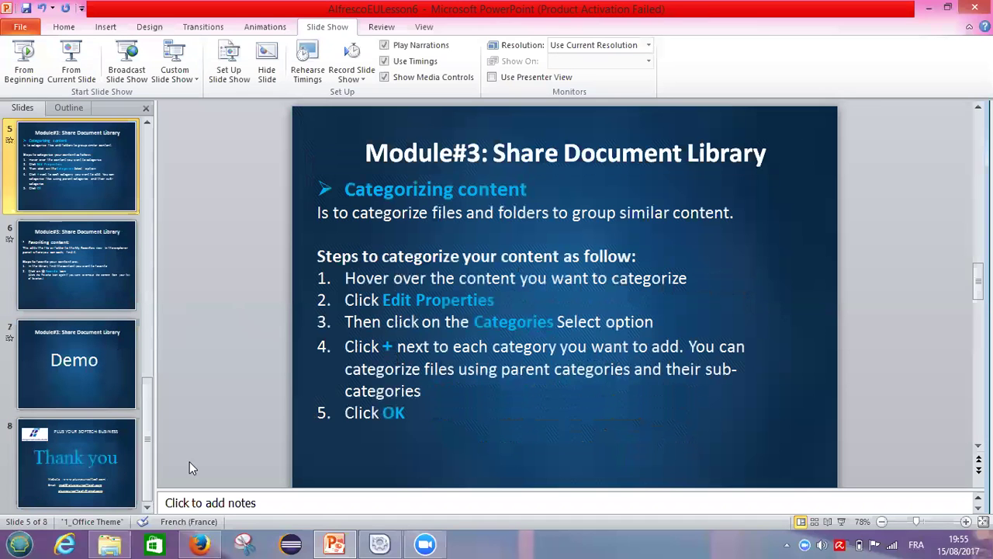
Step: Switch to the browser showing the newAlfrescoTraining site's Document Library
left_click(198, 543)
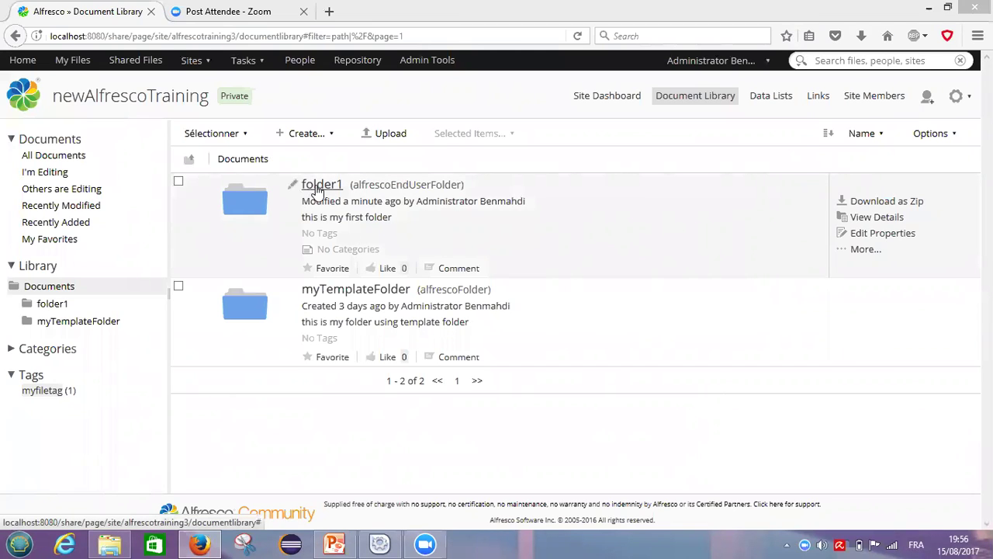
Step: Open folder1 to list CoverLetter.pdf, file1 and Untitled Document.docx
left_click(319, 187)
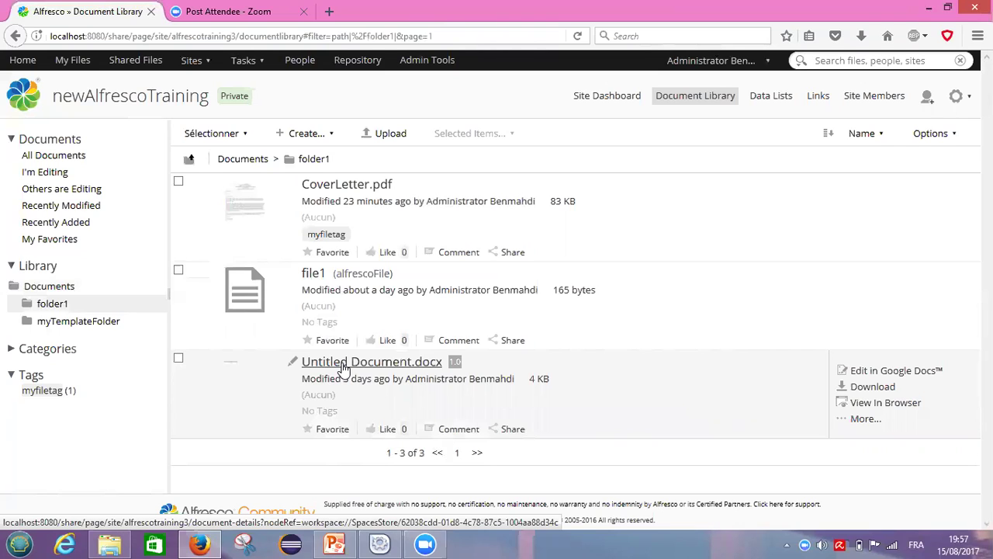
mouse_move(321, 414)
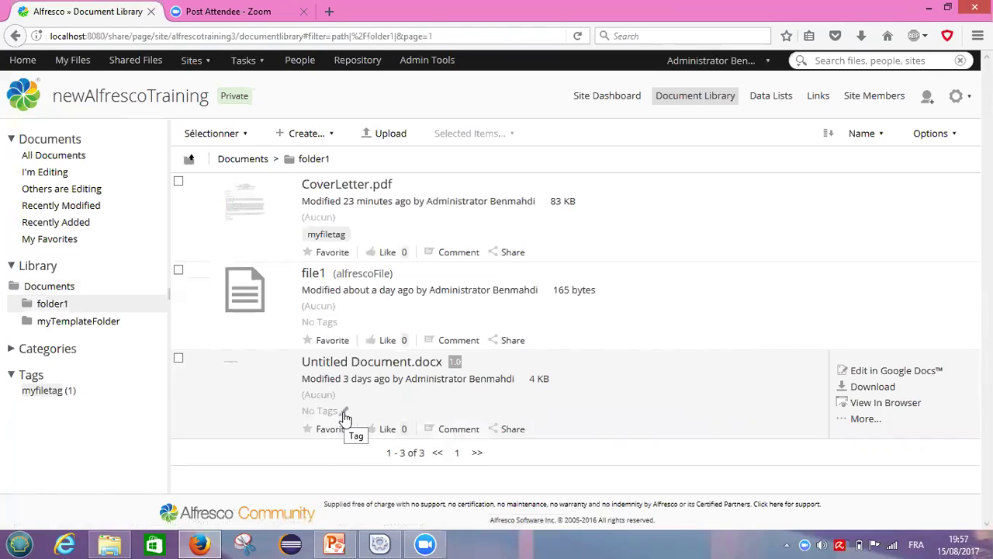
Step: Type myTag2 as a new tag entry on Untitled Document.docx
left_click(345, 415)
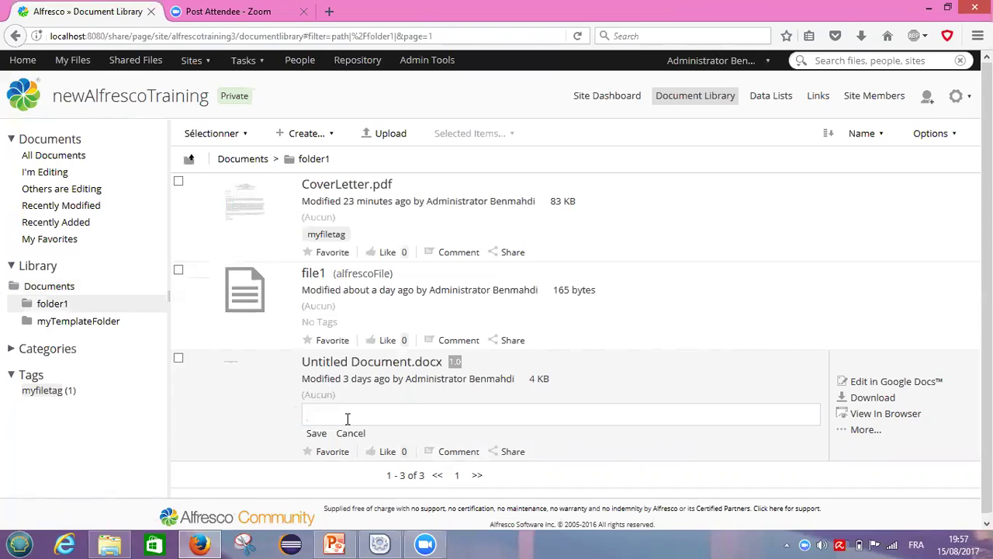
type("my")
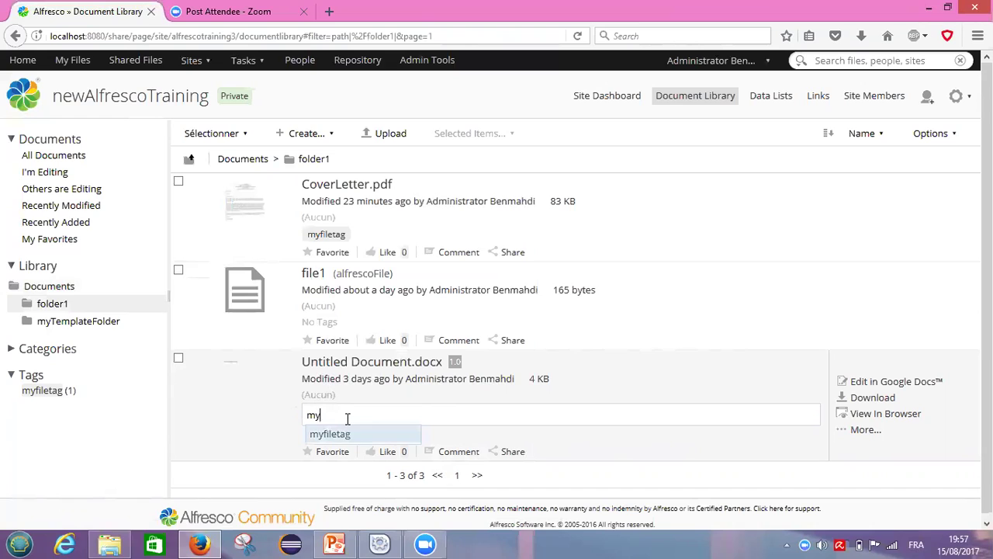
type("Tag")
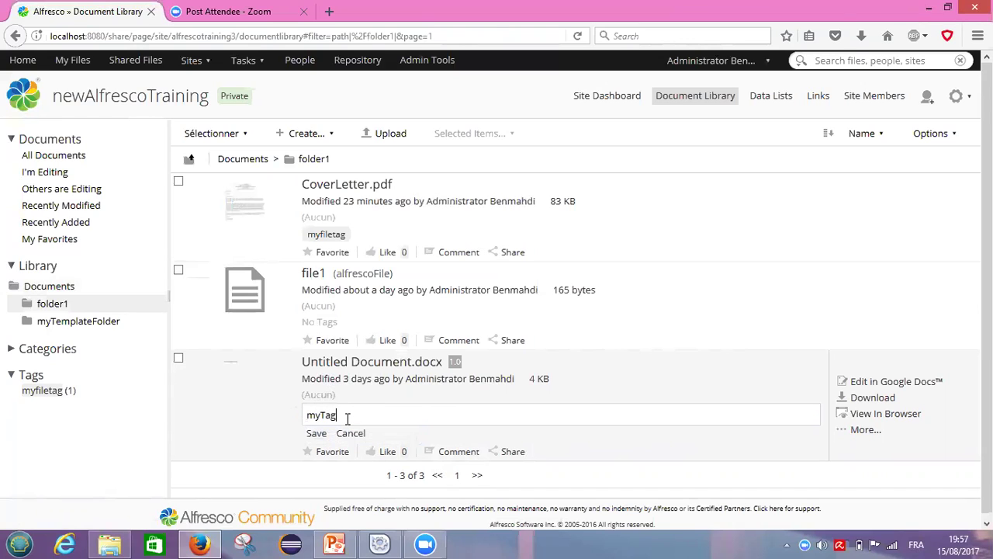
type("2")
left_click(316, 437)
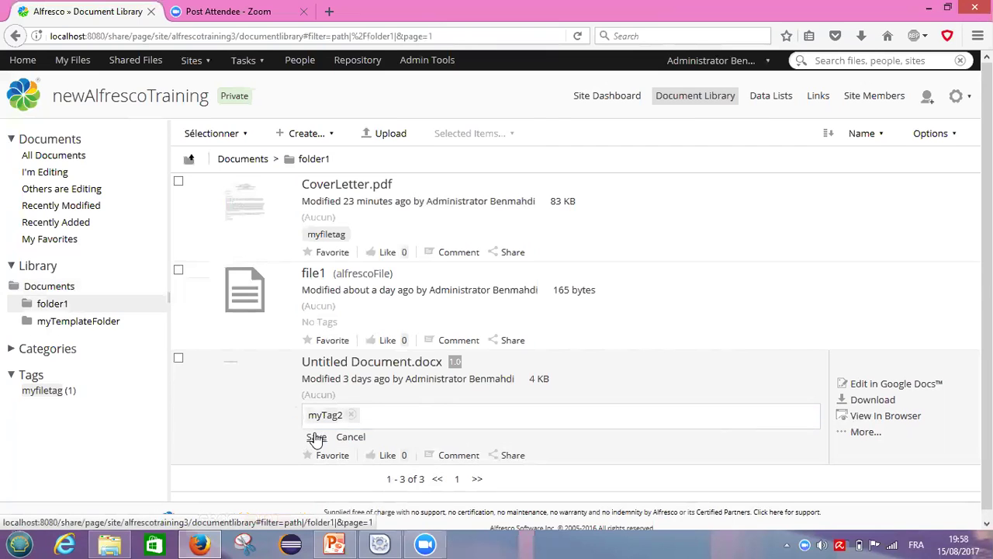
Step: Save the myTag2 tag so the sidebar lists myfiletag (1) and mytag2 (1)
left_click(316, 437)
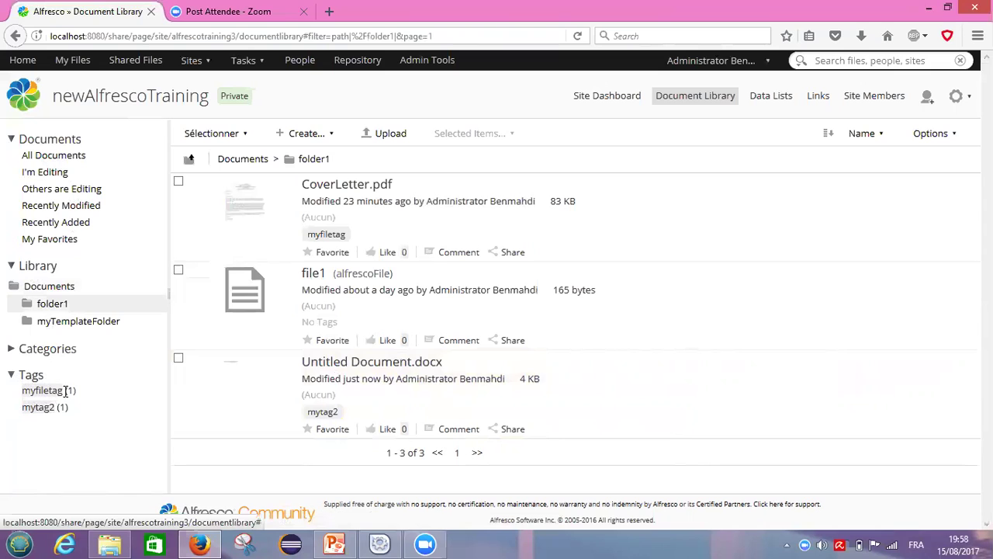
mouse_move(344, 195)
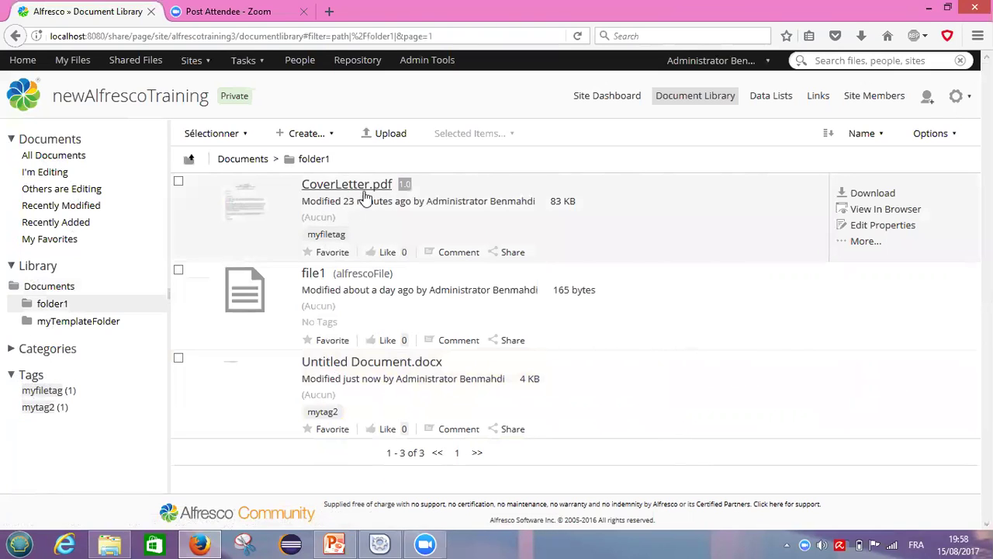
mouse_move(326, 241)
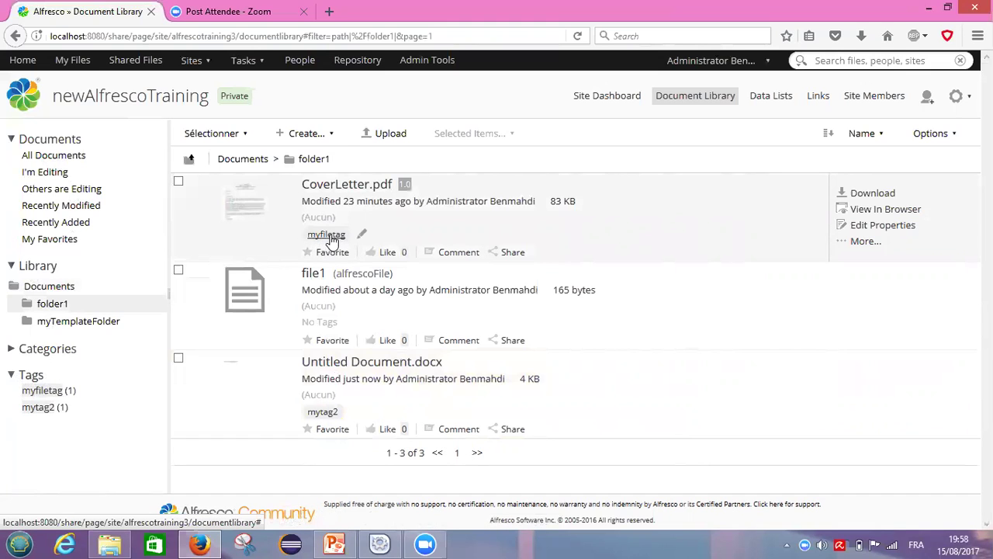
mouse_move(343, 378)
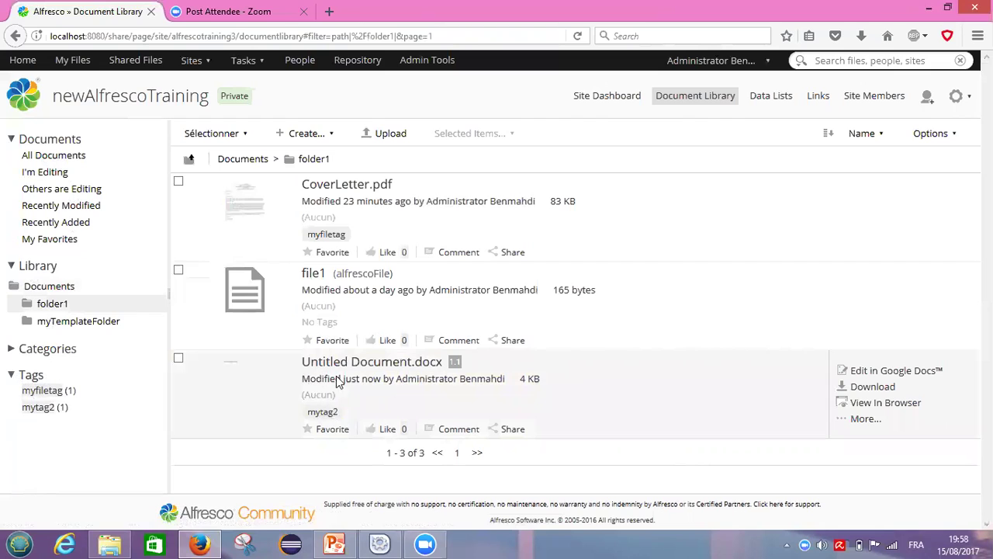
mouse_move(326, 419)
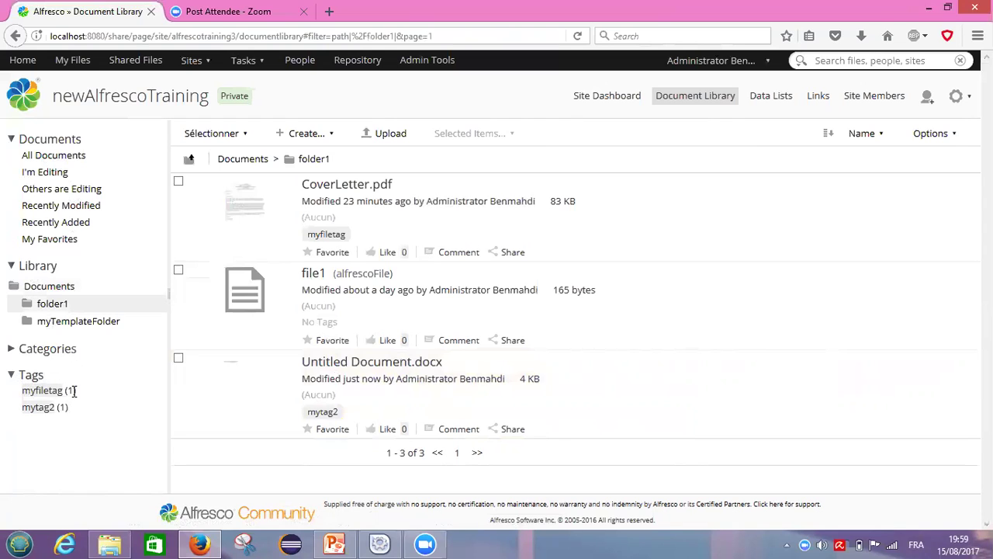
Step: Filter by the mytag2 tag, then by myfiletag to show only CoverLetter.pdf
left_click(39, 407)
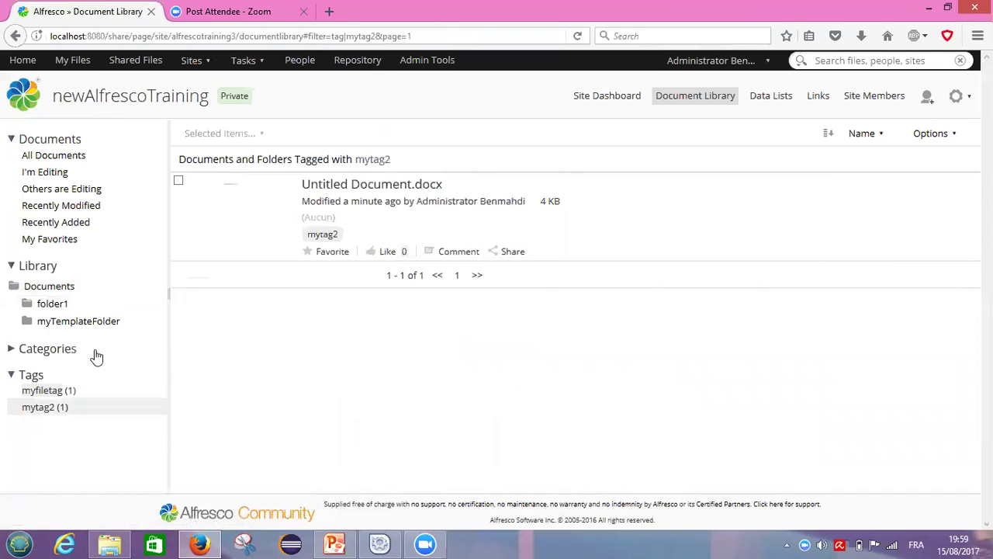
left_click(35, 392)
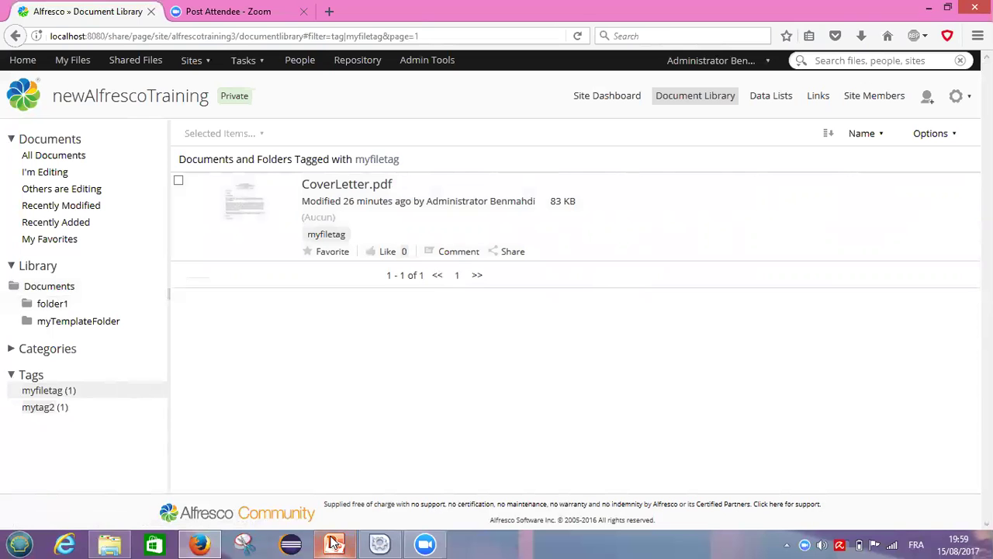
mouse_move(334, 542)
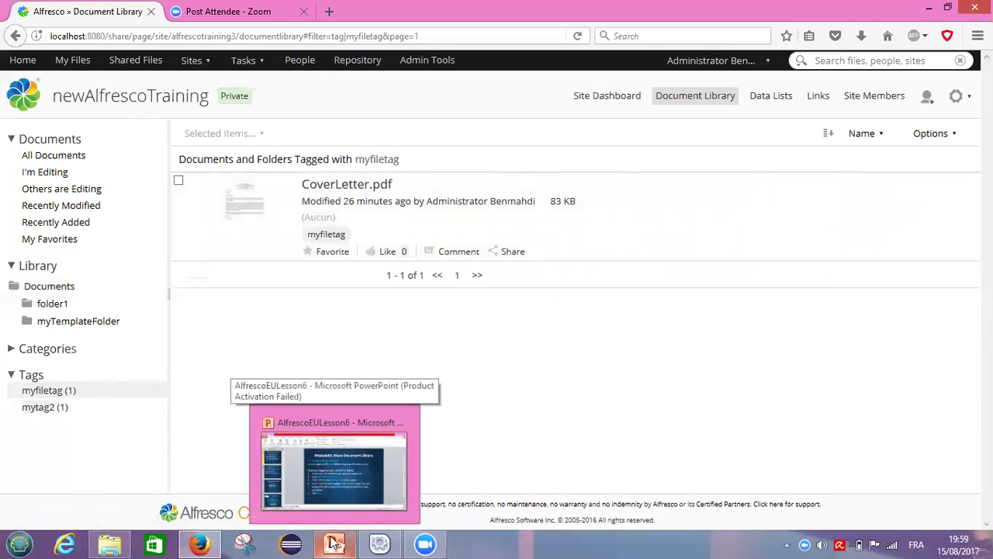
Step: Present the slides from slide 5 through slide 6 on favoriting content
left_click(334, 543)
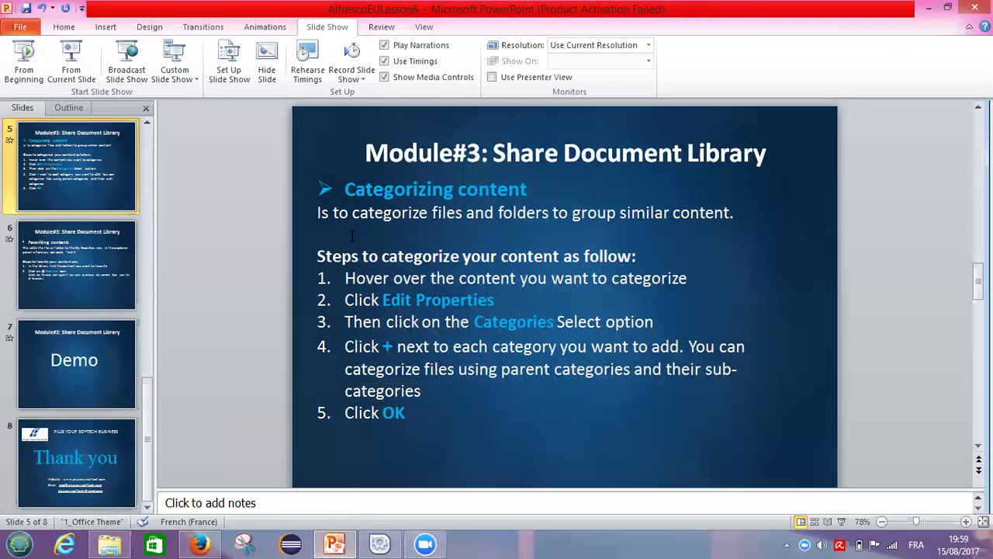
left_click(68, 72)
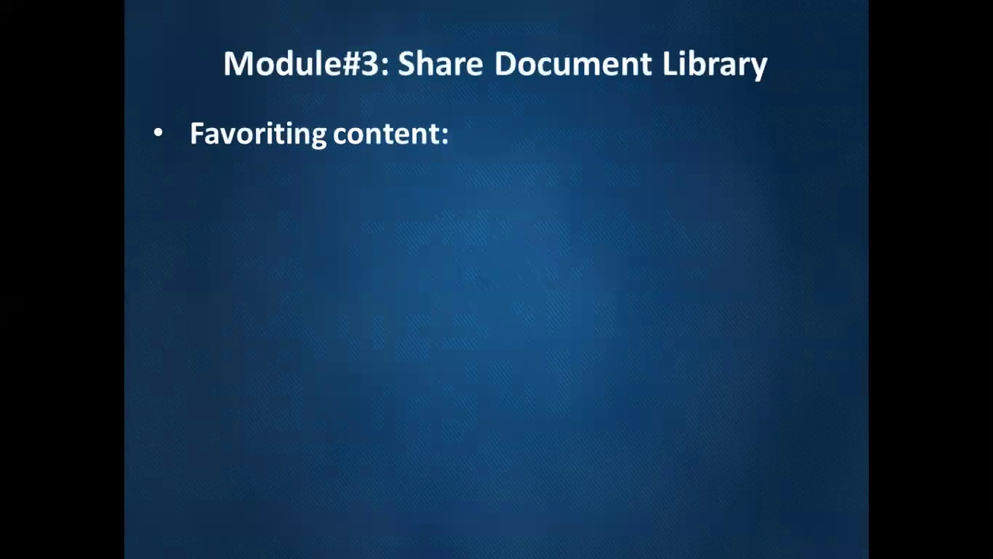
key("Escape")
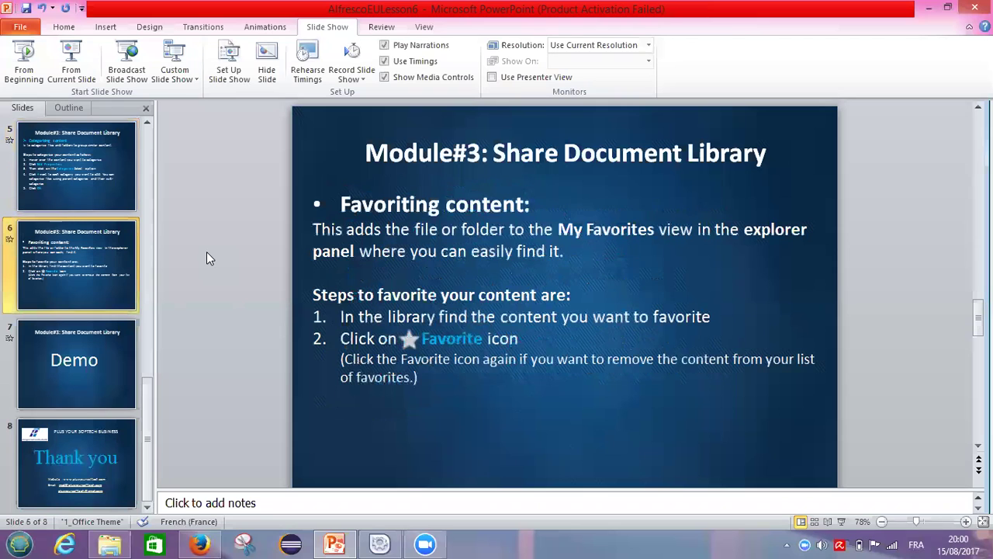
Step: Return to the browser and go back twice to folder1's three-file list
left_click(186, 542)
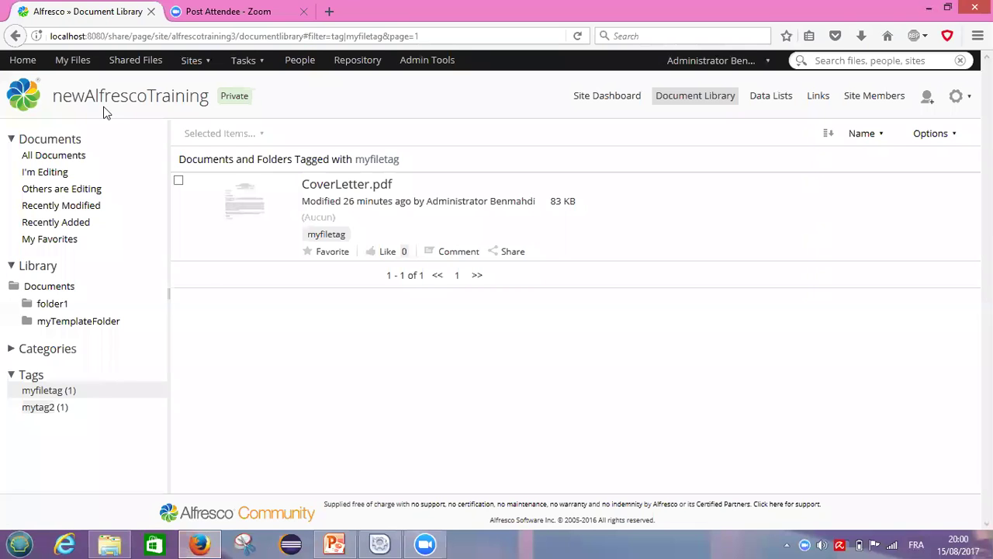
left_click(15, 36)
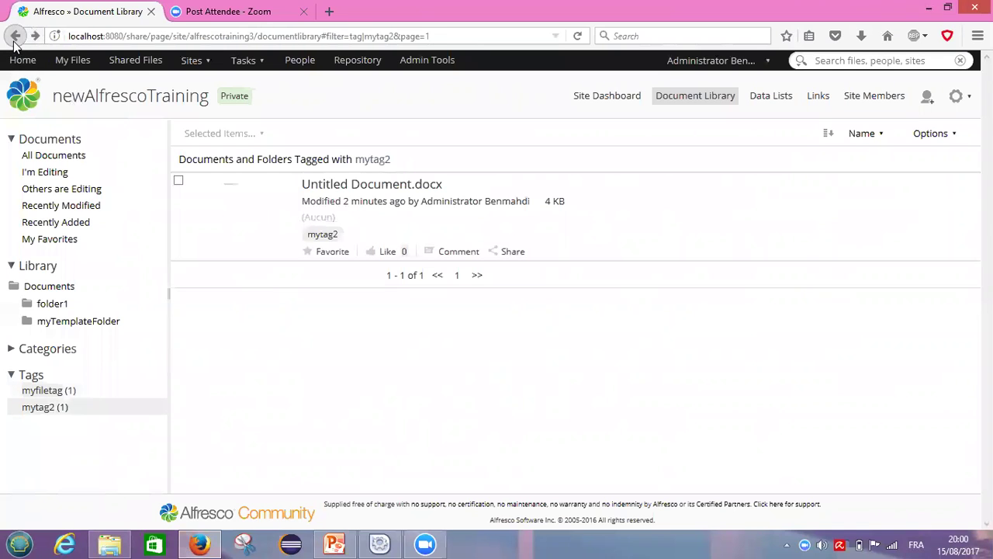
left_click(15, 37)
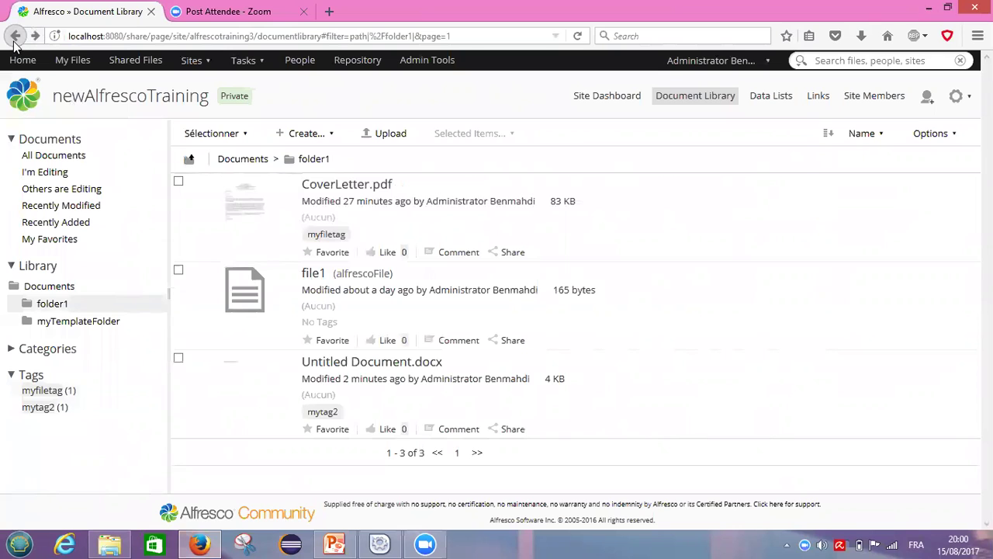
Step: Go back to the Document Library root listing folder1 and myTemplateFolder
left_click(14, 39)
mouse_move(299, 204)
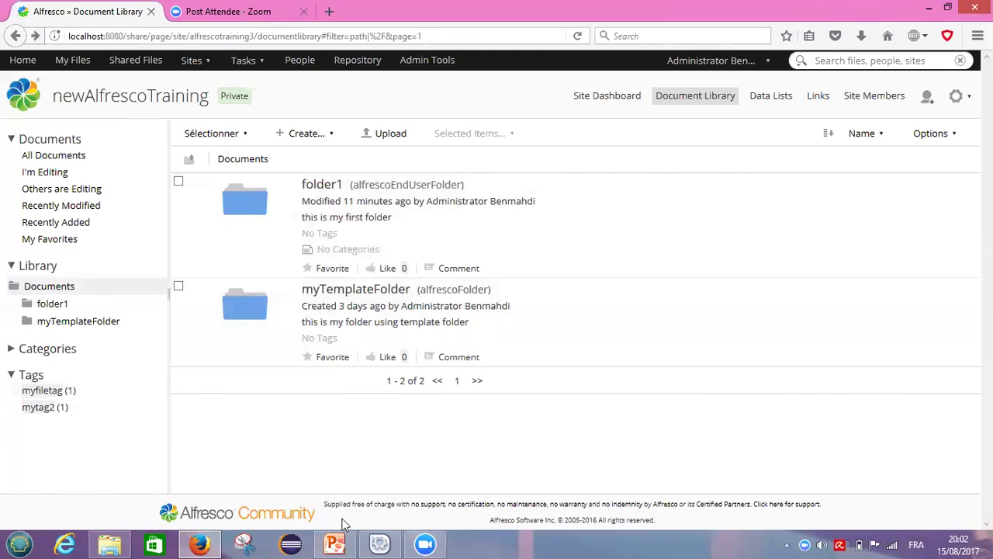
Step: Review slide 5 on categorizing content in PowerPoint, then return to the Document Library
mouse_move(337, 544)
left_click(334, 466)
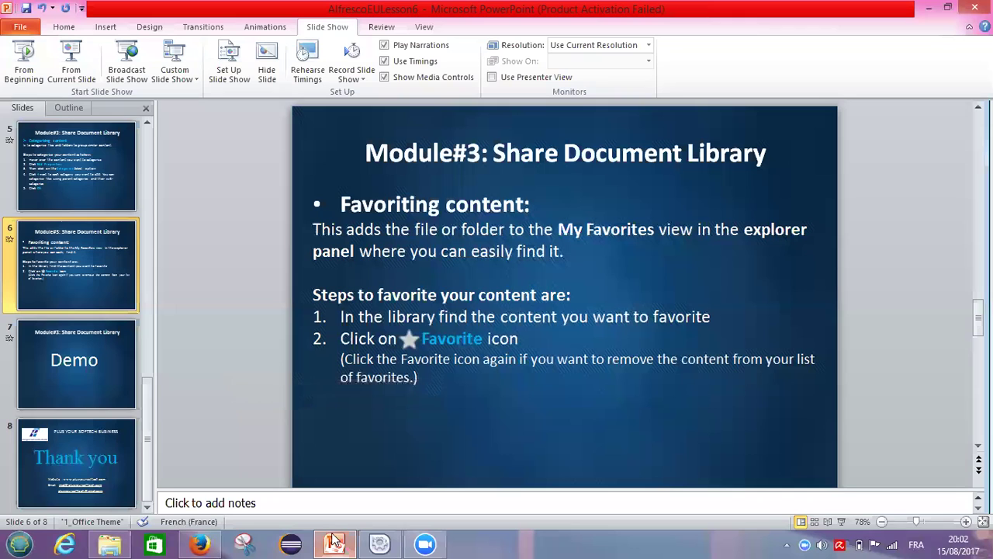
left_click(53, 146)
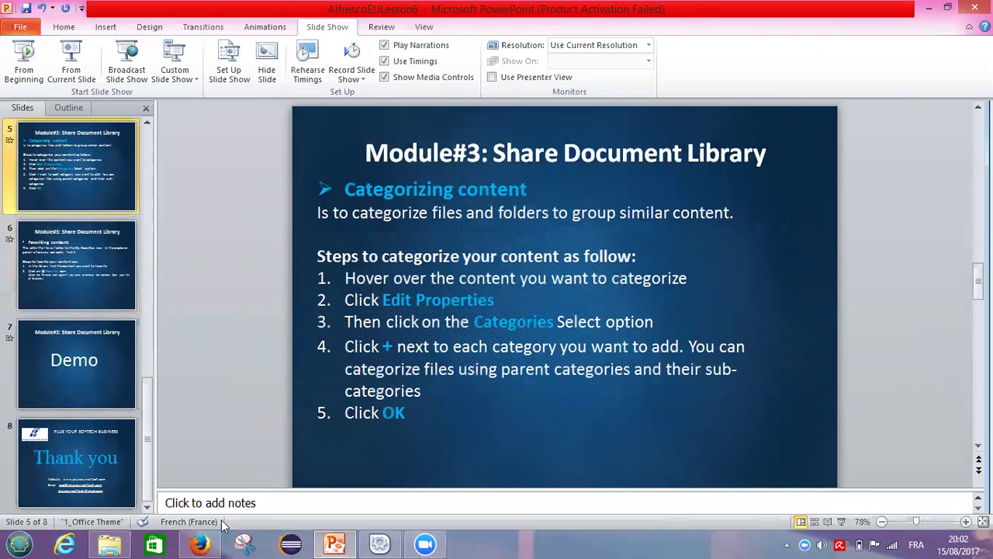
left_click(199, 544)
mouse_move(354, 321)
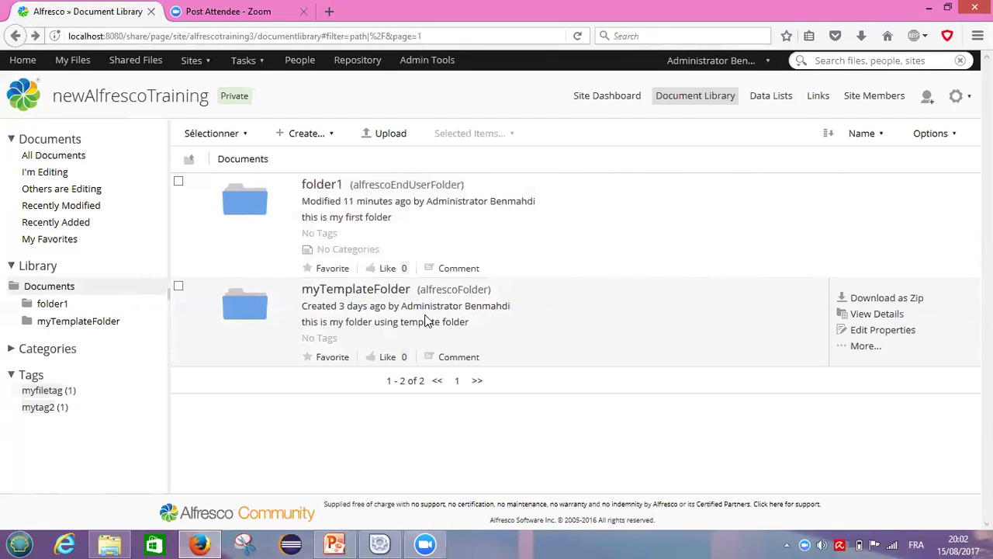
left_click(875, 332)
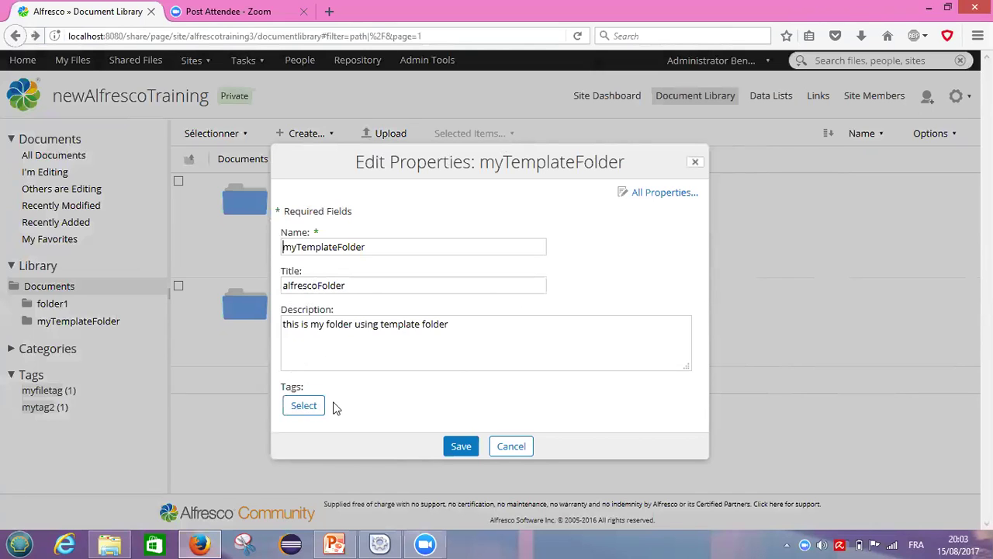
left_click(309, 406)
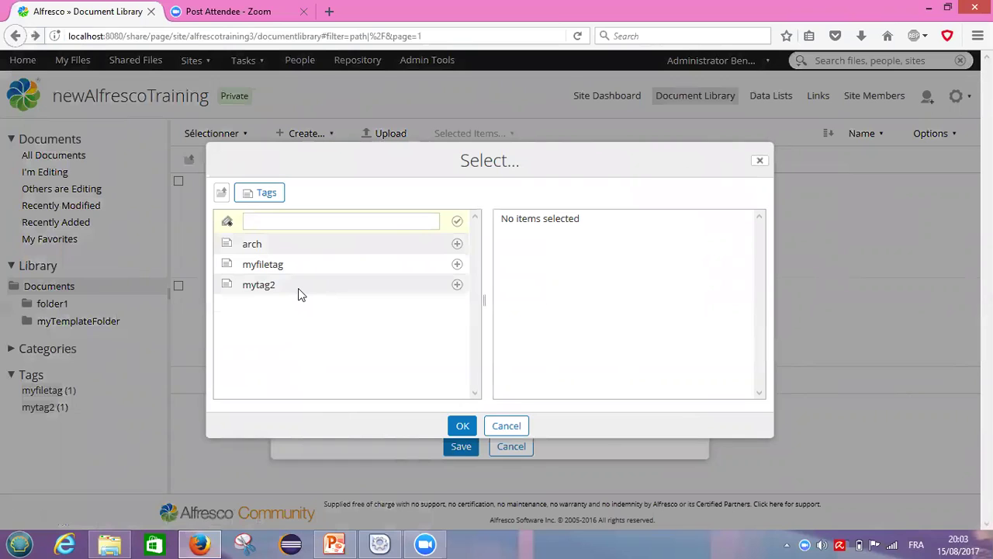
left_click(458, 287)
left_click(461, 427)
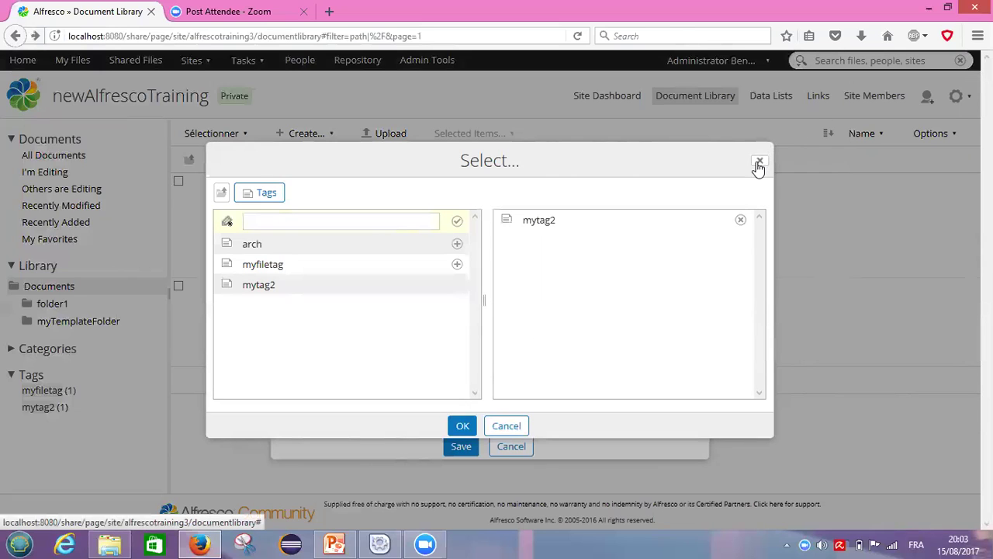
left_click(741, 220)
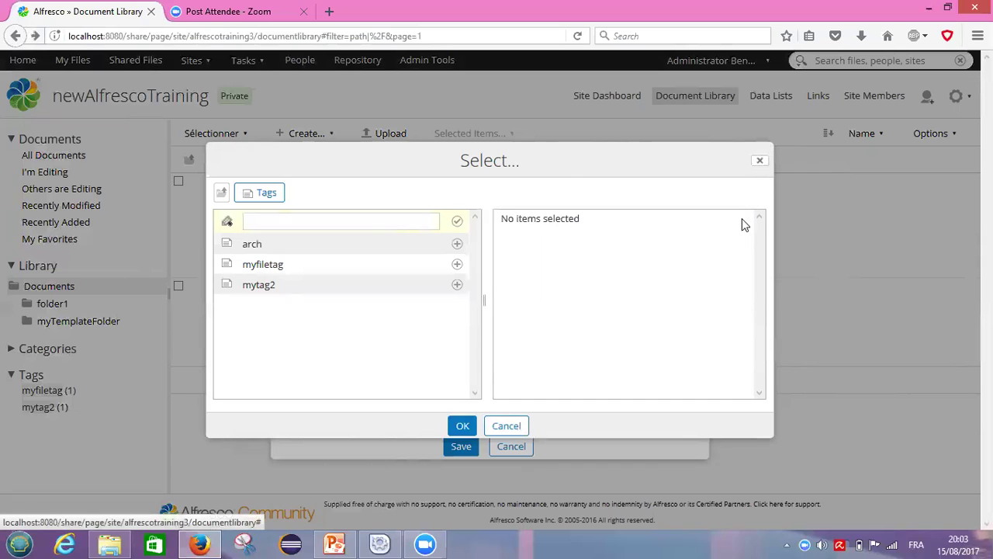
left_click(509, 428)
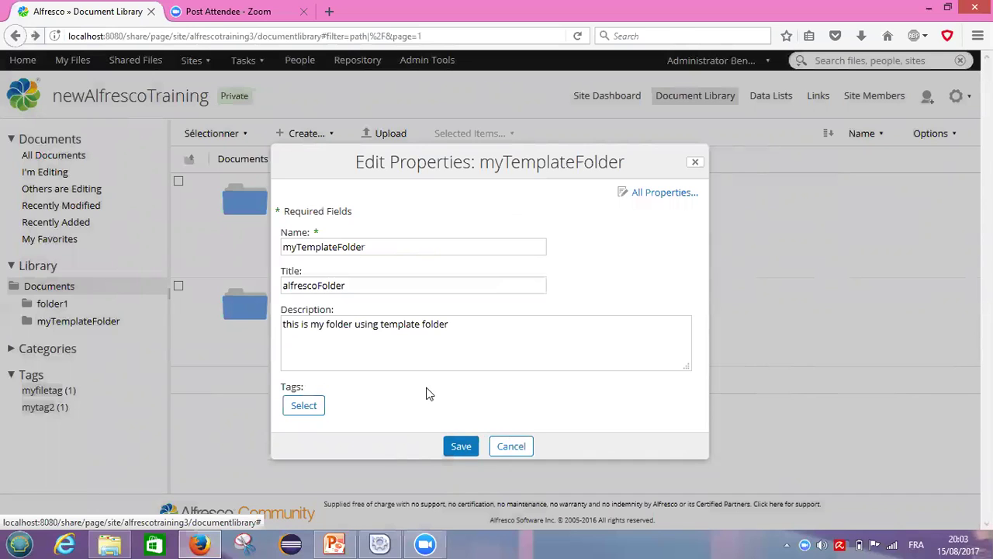
left_click(511, 447)
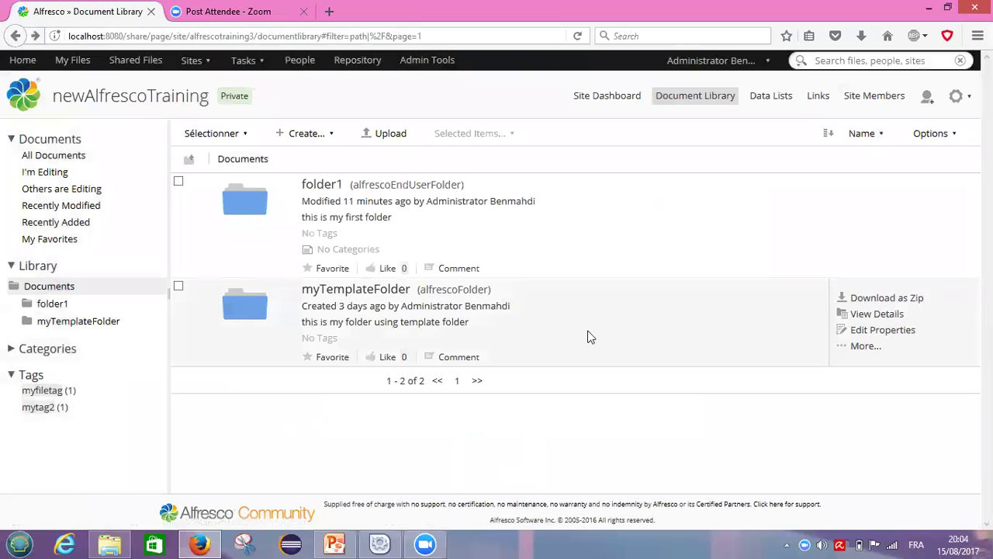
Step: Add the Classifiable aspect to myTemplateFolder through Manage Aspects and apply it
left_click(862, 349)
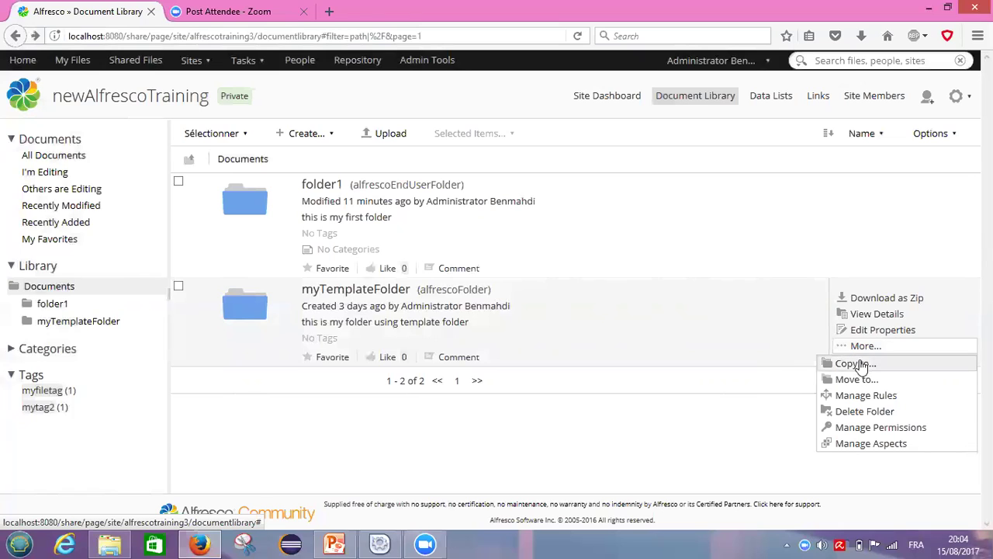
left_click(870, 444)
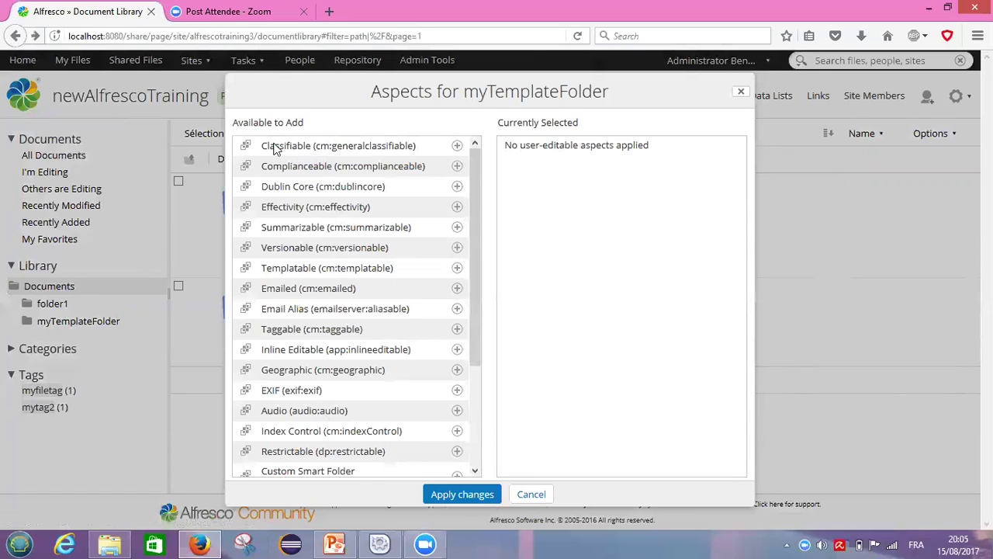
left_click(457, 146)
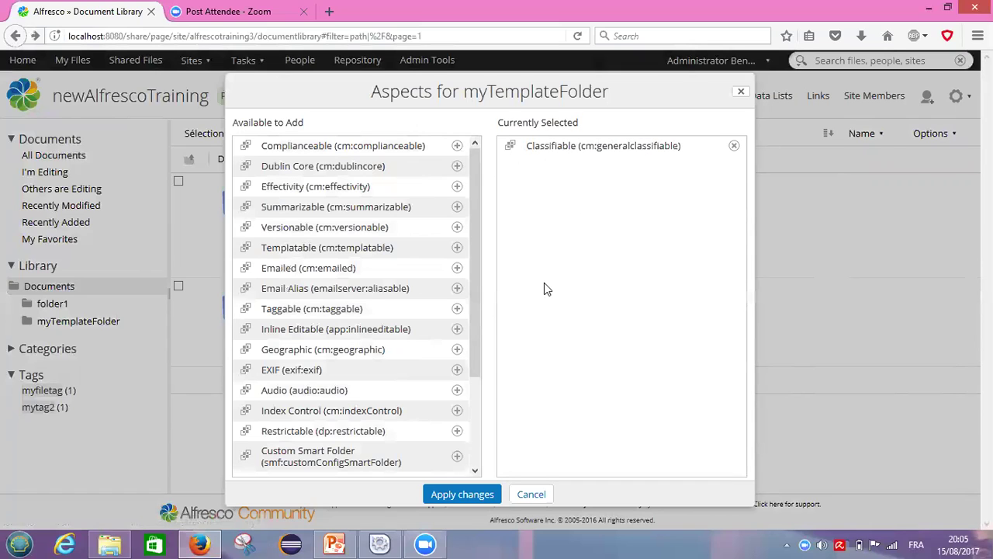
left_click(448, 495)
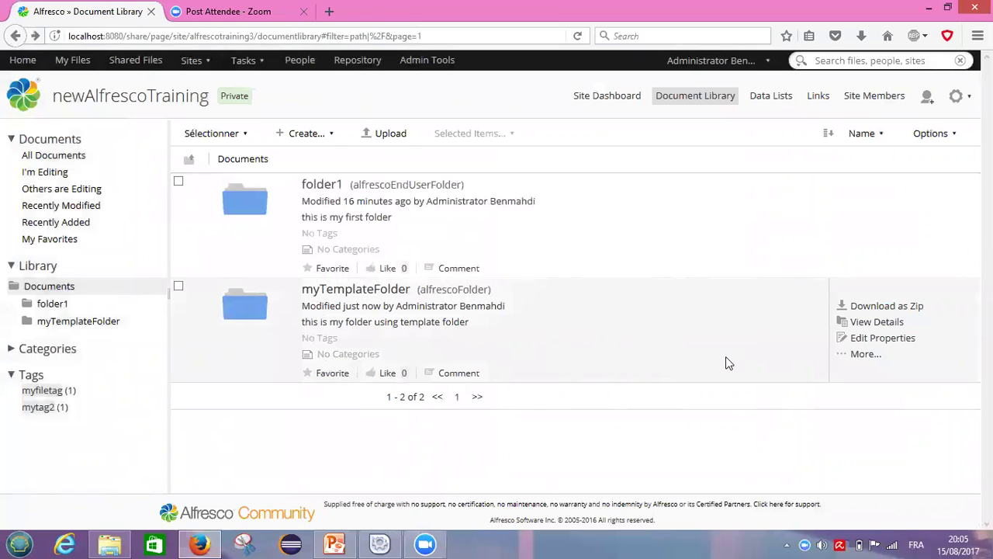
Step: Edit myTemplateFolder's properties and open the Categories picker showing the Général categories
left_click(863, 343)
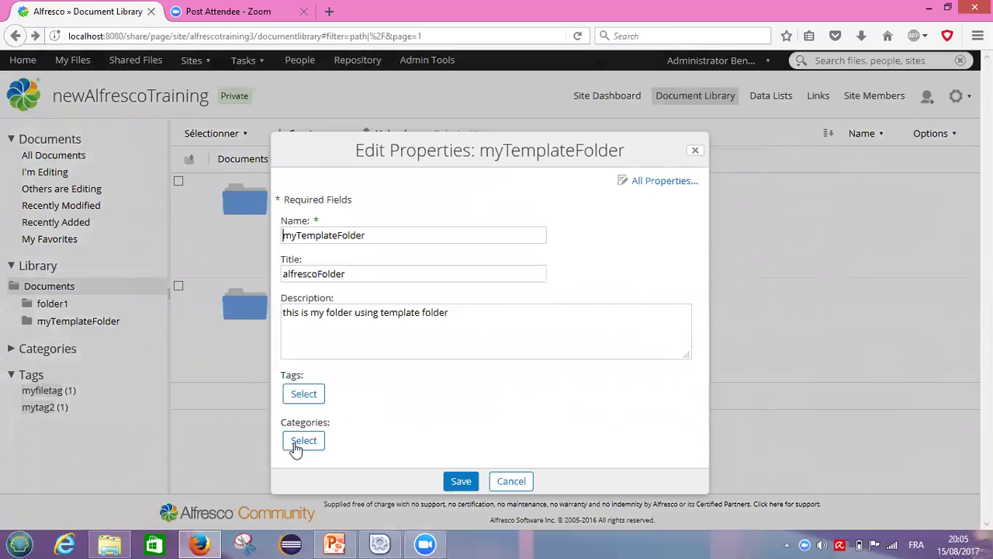
left_click(303, 441)
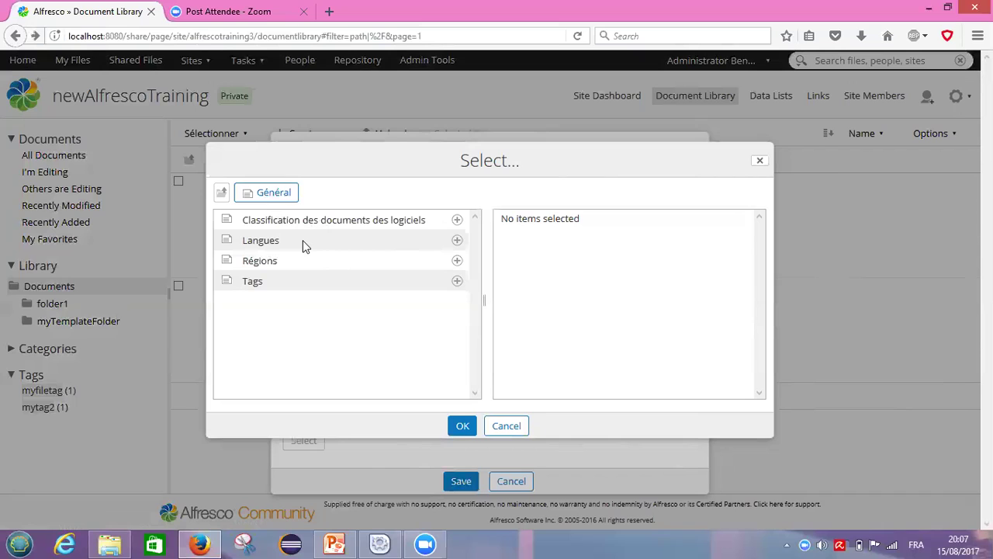
Step: Add 'Classification des documents des logiciels' as the folder's category, confirm, and save the properties
left_click(458, 221)
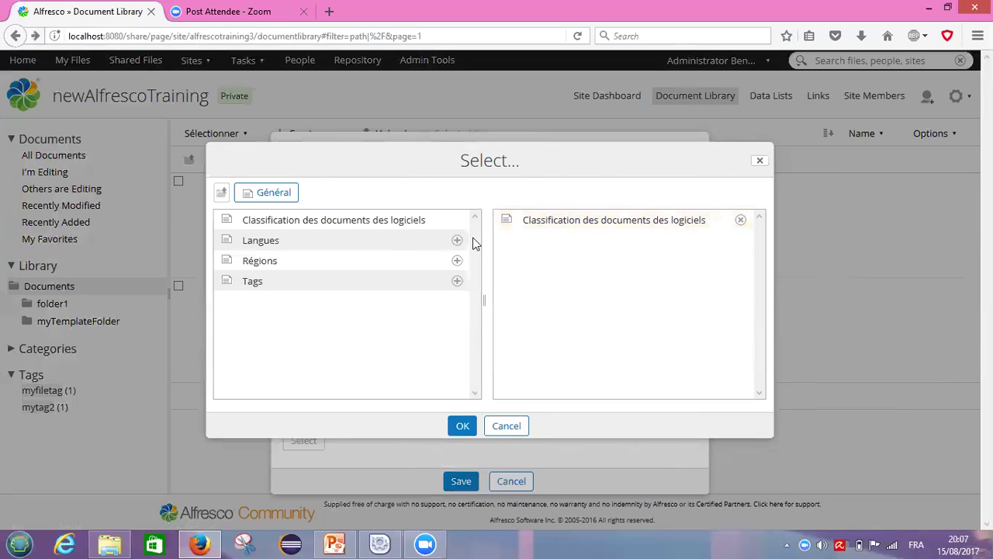
left_click(463, 428)
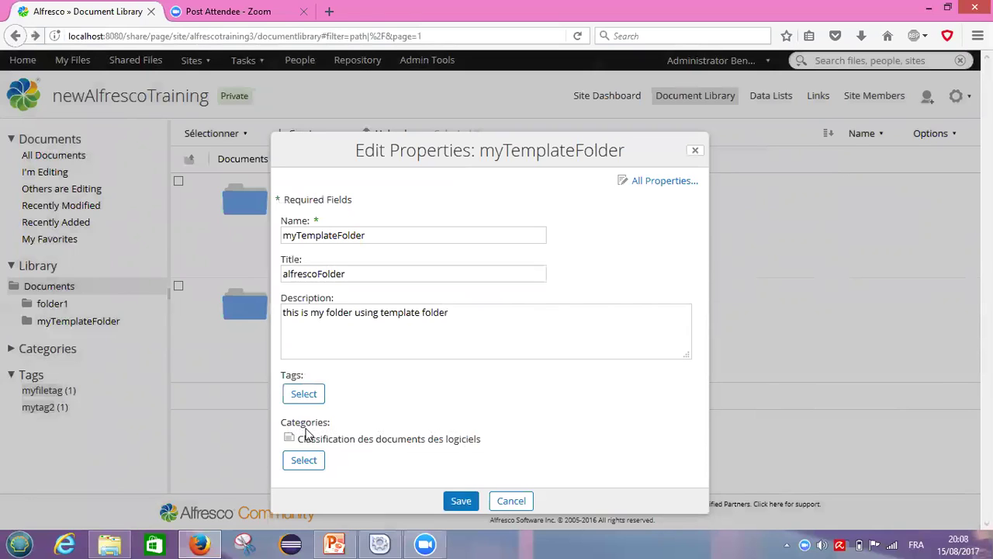
left_click(462, 502)
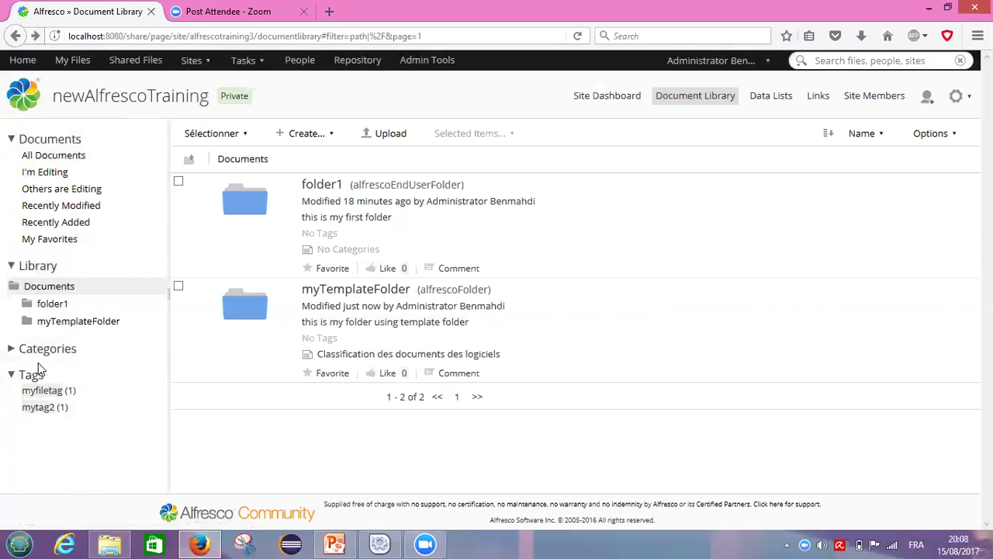
Step: Filter the library by the 'Classification des documents des logiciels' category from the sidebar tree
left_click(11, 351)
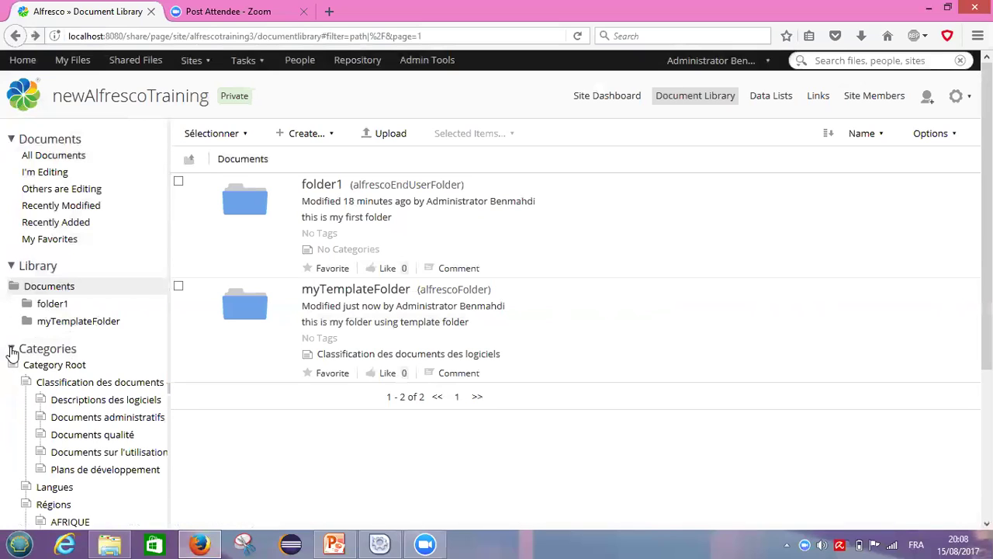
left_click(67, 385)
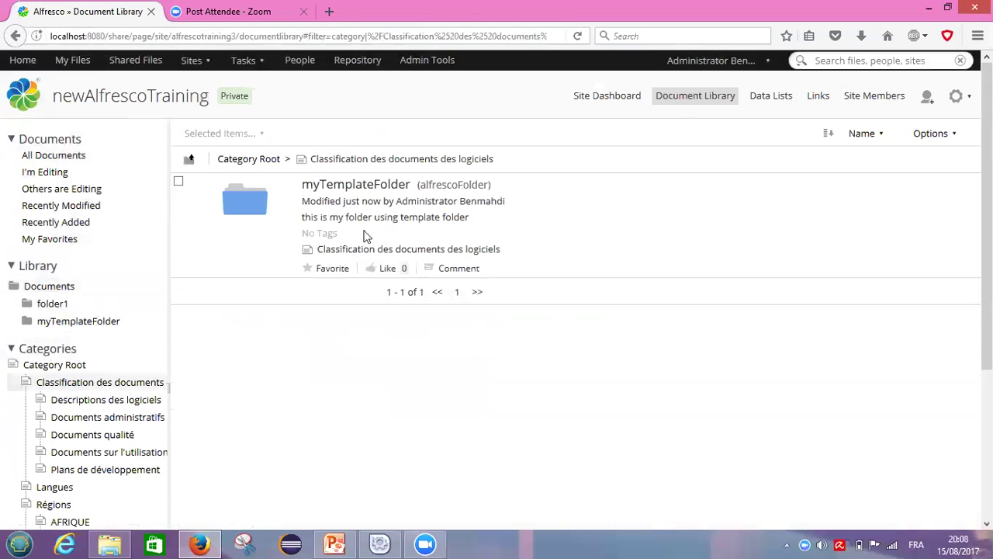